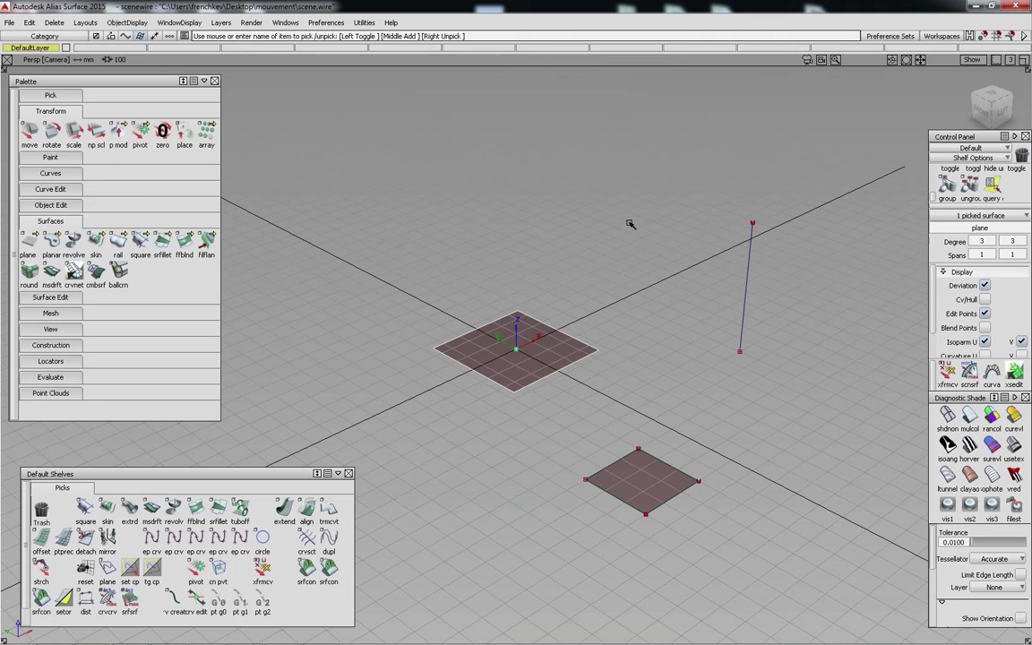
Try moving the selected plane at the origin with the Move tool, and undo the move.
{"action": "middle_click", "coordinate": [629, 223], "text": "ctrl+shift"}
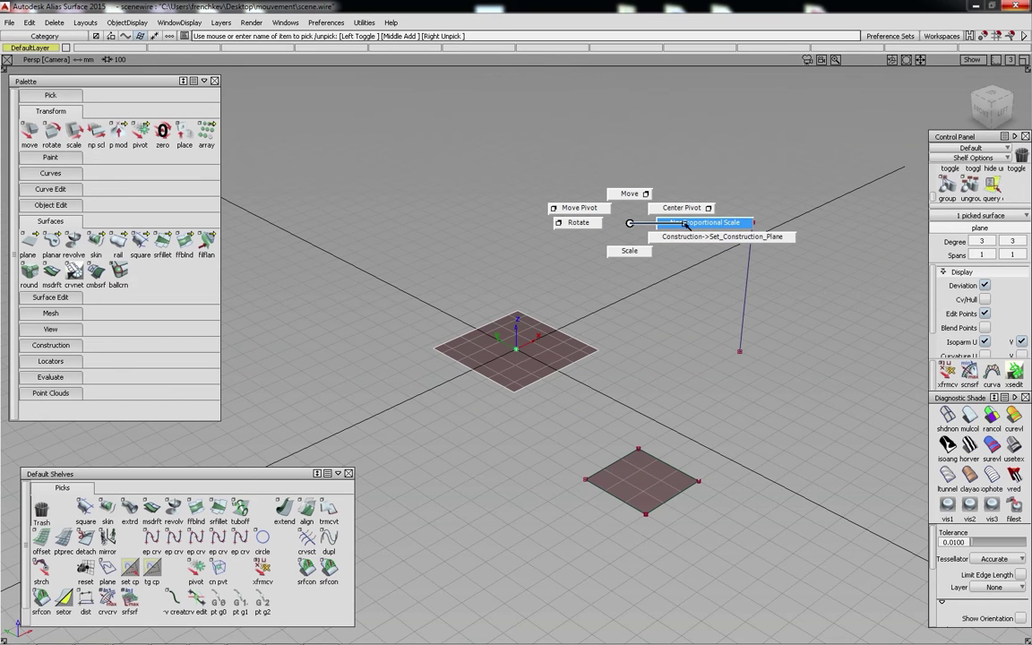
{"action": "left_click_drag", "start_coordinate": [673, 224], "coordinate": [673, 224], "text": "ctrl+shift"}
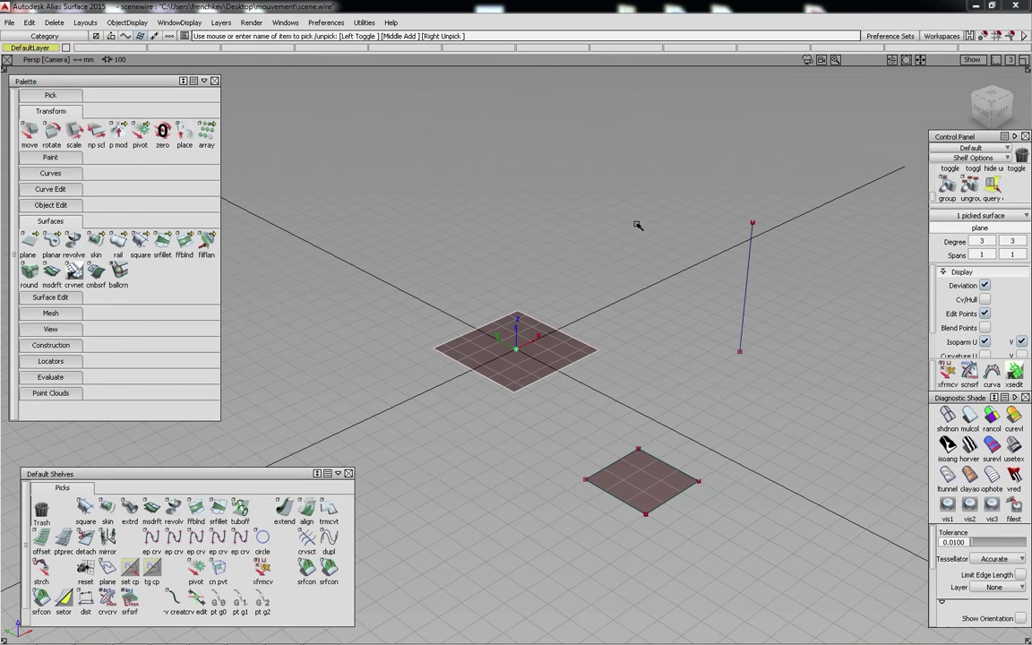
{"action": "left_click_drag", "start_coordinate": [637, 225], "coordinate": [634, 194], "text": "ctrl+shift"}
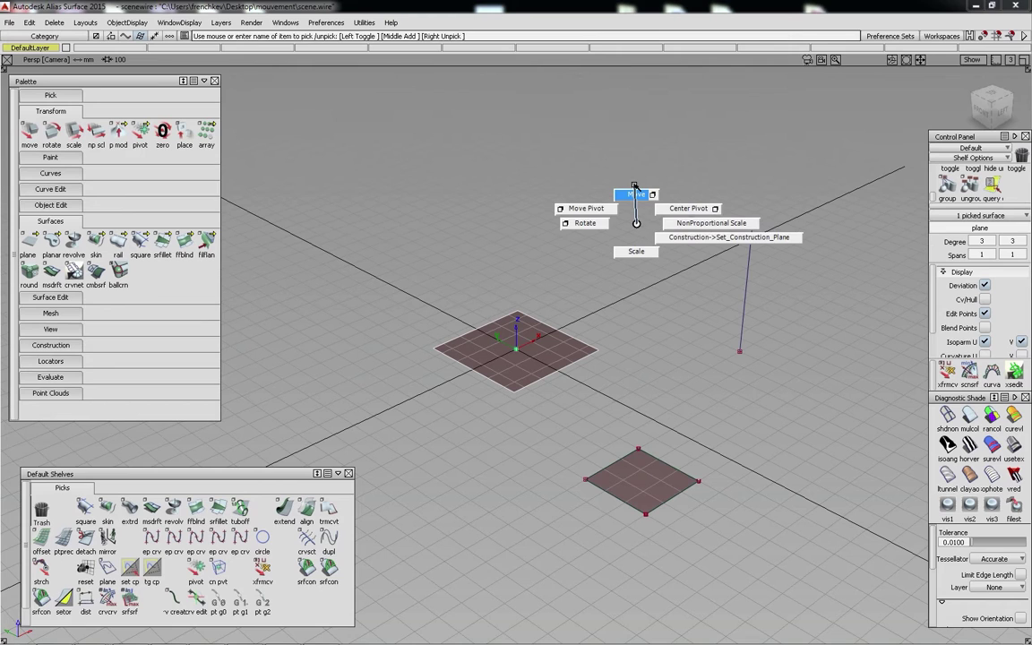
{"action": "left_click_drag", "start_coordinate": [634, 184], "coordinate": [634, 185], "text": "ctrl+shift"}
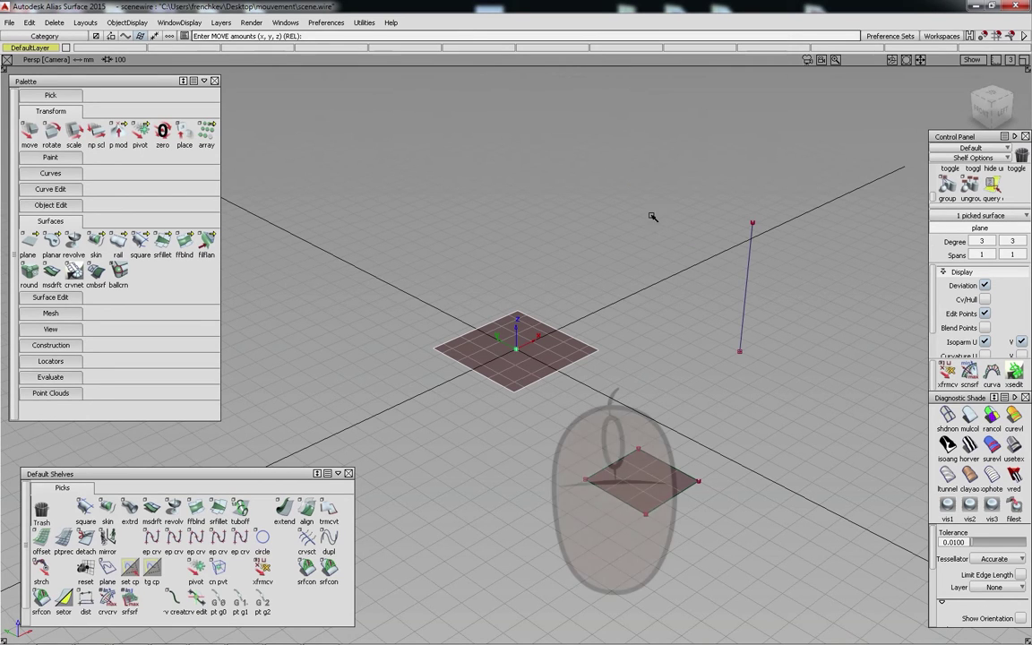
{"action": "mouse_move", "coordinate": [666, 389]}
{"action": "left_mouse_down"}
{"action": "mouse_move", "coordinate": [573, 400]}
{"action": "mouse_move", "coordinate": [654, 391]}
{"action": "mouse_move", "coordinate": [816, 296]}
{"action": "mouse_move", "coordinate": [674, 394]}
{"action": "left_mouse_up"}
{"action": "key", "text": "ctrl+z"}
Try rotating and scaling the plane at the origin, undoing each transformation.
{"action": "right_click_drag", "start_coordinate": [679, 392], "coordinate": [641, 393], "text": "ctrl+shift"}
{"action": "left_click_drag", "start_coordinate": [749, 387], "coordinate": [684, 396]}
{"action": "key", "text": "ctrl+z"}
{"action": "right_click_drag", "start_coordinate": [692, 399], "coordinate": [692, 401], "text": "ctrl+shift"}
{"action": "left_click_drag", "start_coordinate": [691, 400], "coordinate": [839, 357], "text": "ctrl+shift"}
{"action": "key", "text": "ctrl+z"}
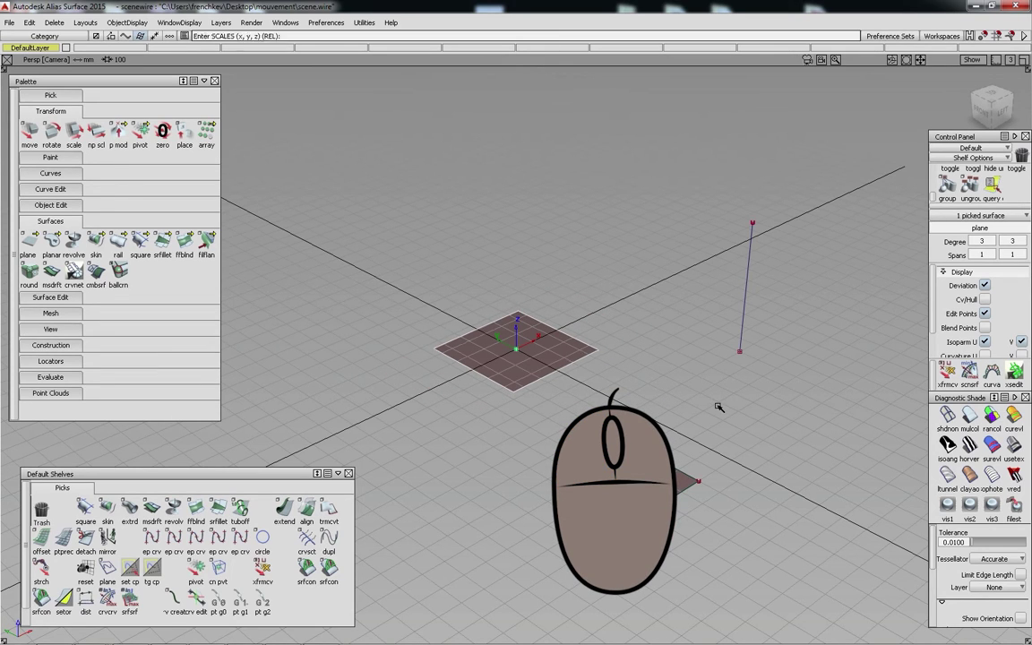
Try moving the plane along each of the X, Y and Z axes in perspective, and undo the moves.
{"action": "right_click_drag", "start_coordinate": [718, 405], "coordinate": [717, 377], "text": "ctrl+shift"}
{"action": "middle_click_drag", "start_coordinate": [712, 367], "coordinate": [712, 366]}
{"action": "left_click_drag", "start_coordinate": [712, 366], "coordinate": [686, 385]}
{"action": "middle_click_drag", "start_coordinate": [686, 385], "coordinate": [637, 382]}
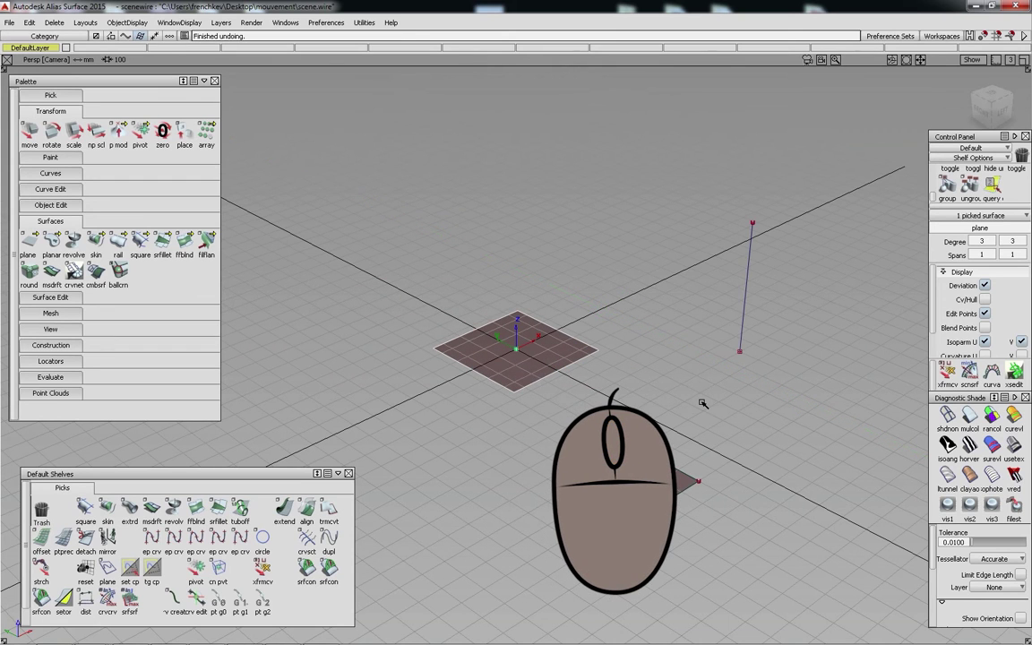
{"action": "right_click_drag", "start_coordinate": [637, 383], "coordinate": [723, 404]}
{"action": "key", "text": "ctrl+z"}
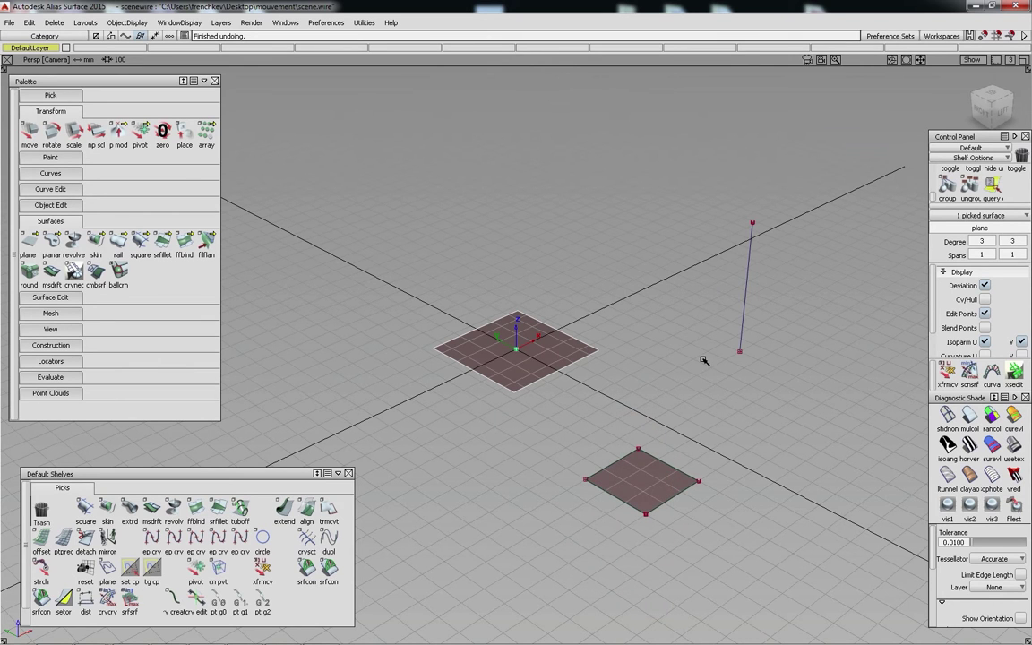
In the top view, try moving the plane freely, along X only and along Y only, undoing each move.
{"action": "left_click", "coordinate": [990, 97]}
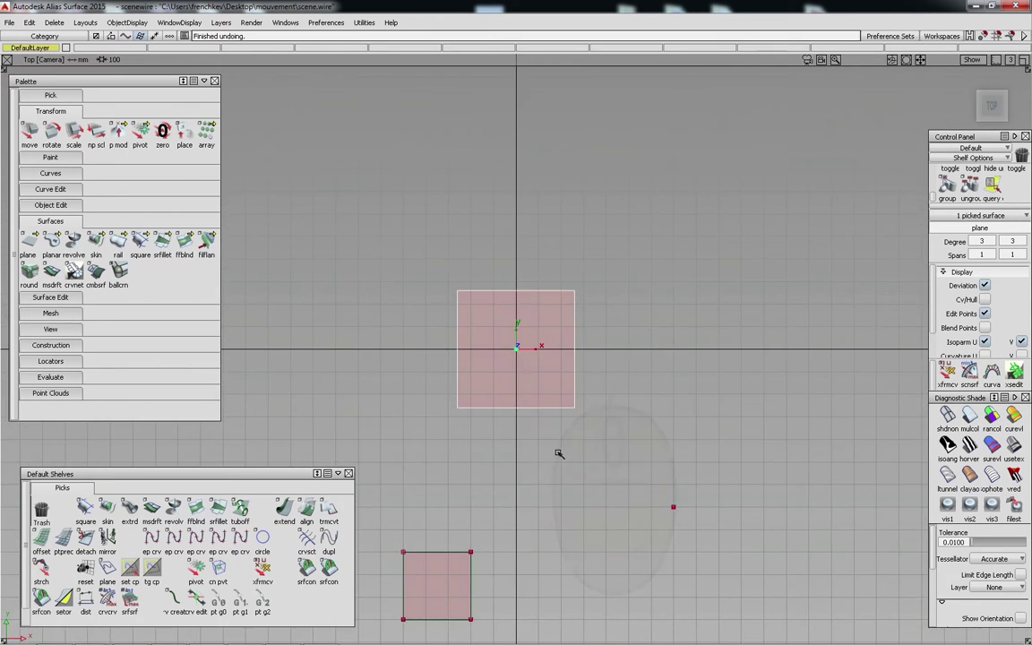
{"action": "mouse_move", "coordinate": [540, 479]}
{"action": "left_mouse_down"}
{"action": "mouse_move", "coordinate": [565, 470]}
{"action": "mouse_move", "coordinate": [718, 283]}
{"action": "mouse_move", "coordinate": [727, 286]}
{"action": "mouse_move", "coordinate": [552, 452]}
{"action": "mouse_move", "coordinate": [541, 476]}
{"action": "left_mouse_up"}
{"action": "key", "text": "ctrl+z"}
{"action": "middle_click_drag", "start_coordinate": [571, 459], "coordinate": [667, 456]}
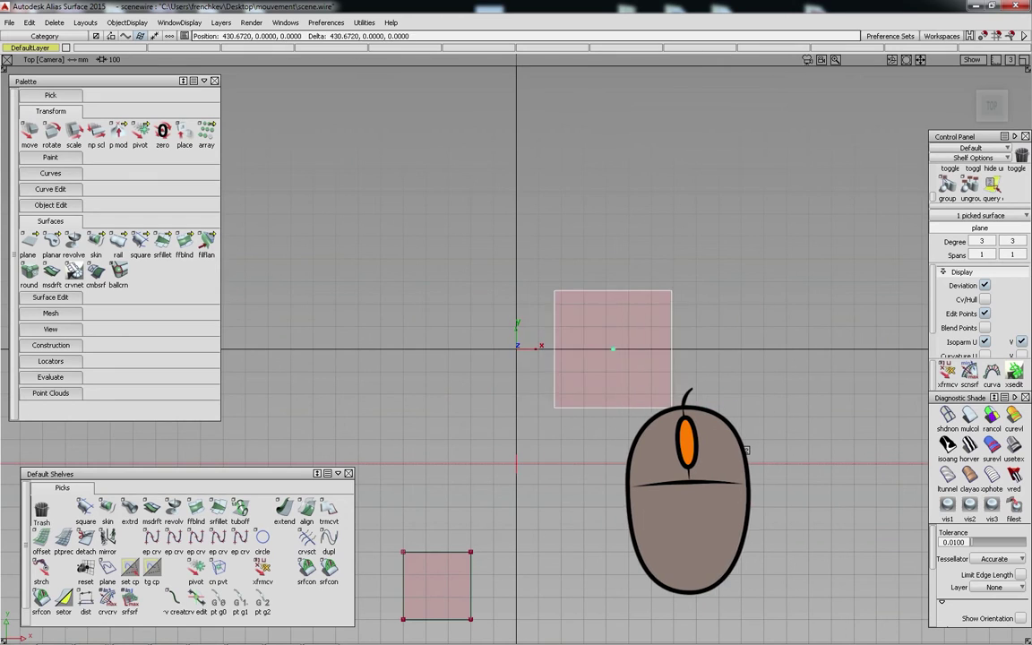
{"action": "middle_click_drag", "start_coordinate": [746, 449], "coordinate": [672, 450]}
{"action": "key", "text": "ctrl+z"}
{"action": "right_click_drag", "start_coordinate": [662, 358], "coordinate": [672, 506]}
{"action": "right_click_drag", "start_coordinate": [670, 587], "coordinate": [672, 467]}
{"action": "key", "text": "ctrl+z"}
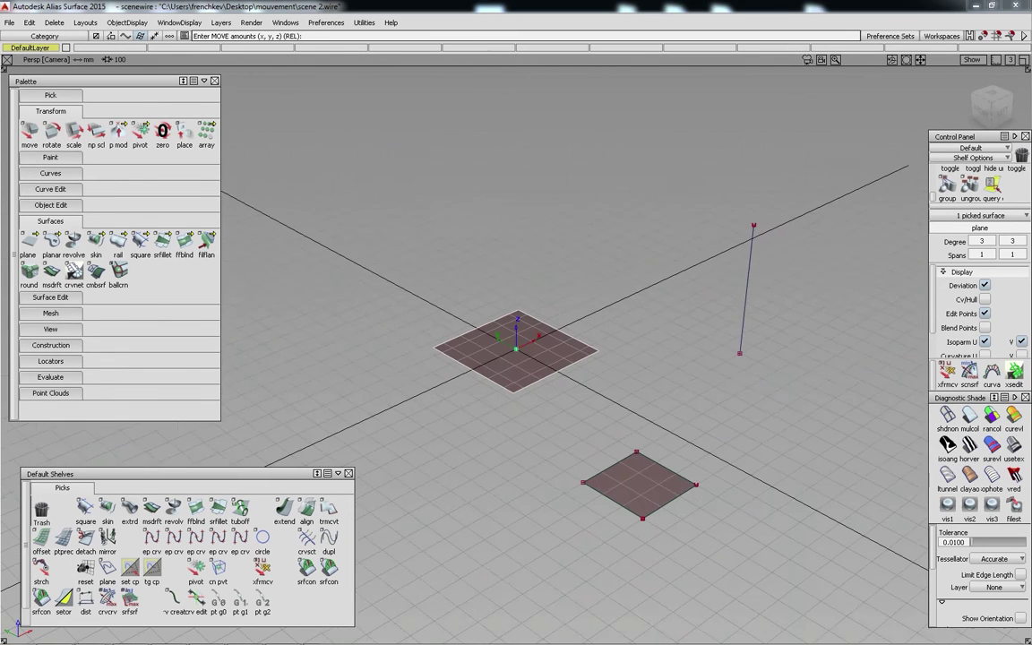
Move the plane from the origin to absolute coordinates -700,-700,0, followed by a relative move of 500,500,0.
{"action": "left_click_drag", "start_coordinate": [661, 344], "coordinate": [666, 340], "text": "alt+shift"}
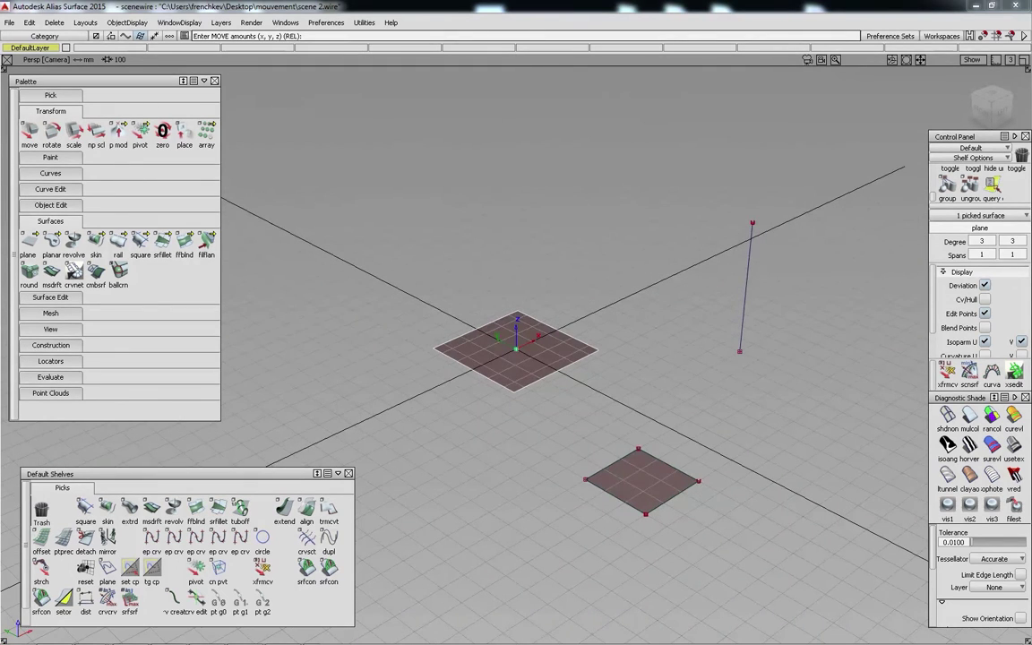
{"action": "right_click_drag", "start_coordinate": [666, 340], "coordinate": [666, 313], "text": "ctrl+shift"}
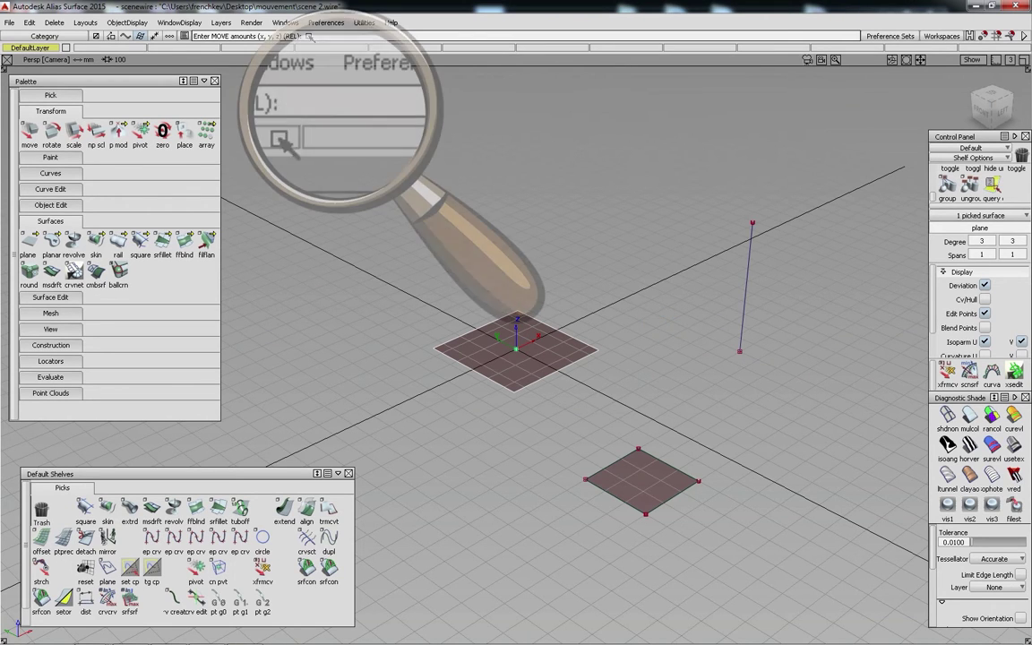
{"action": "type", "text": "A-700,-700,0"}
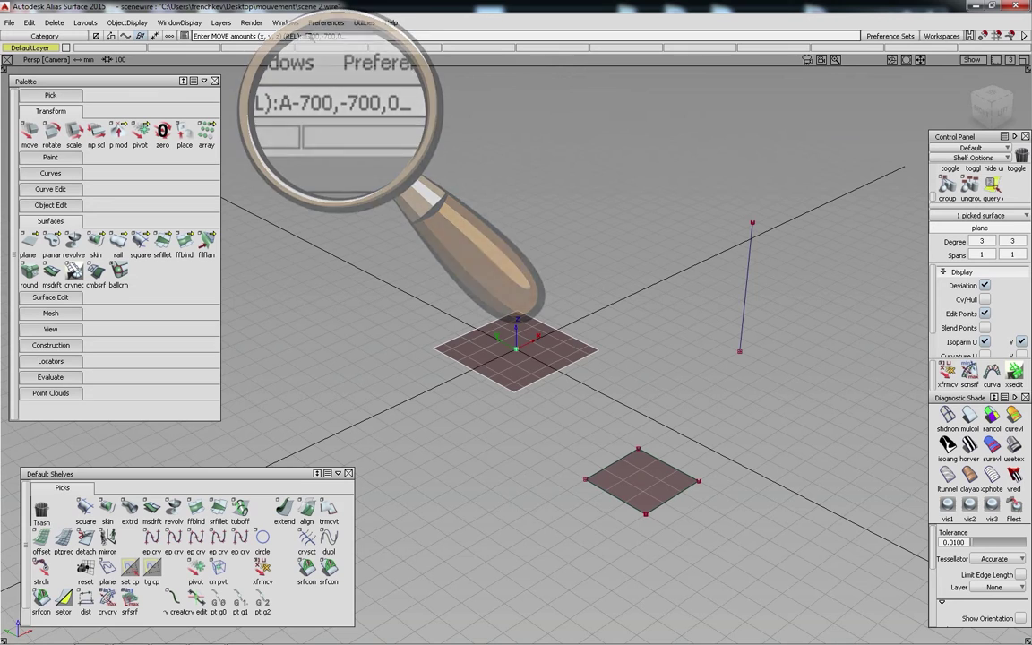
{"action": "key", "text": "Return"}
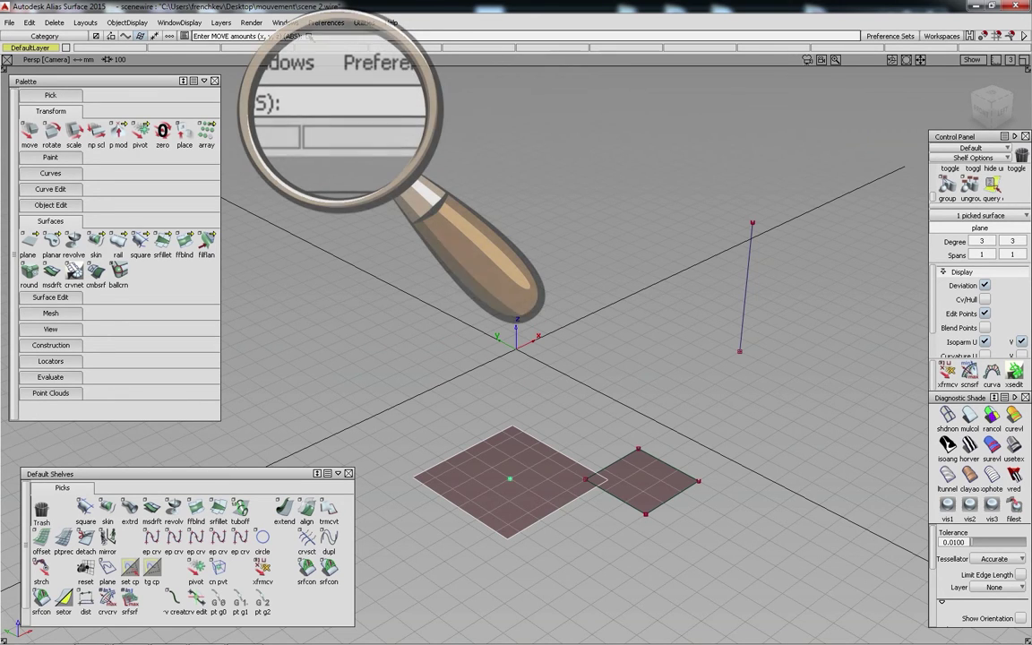
{"action": "type", "text": "R500,500,0"}
{"action": "key", "text": "Return"}
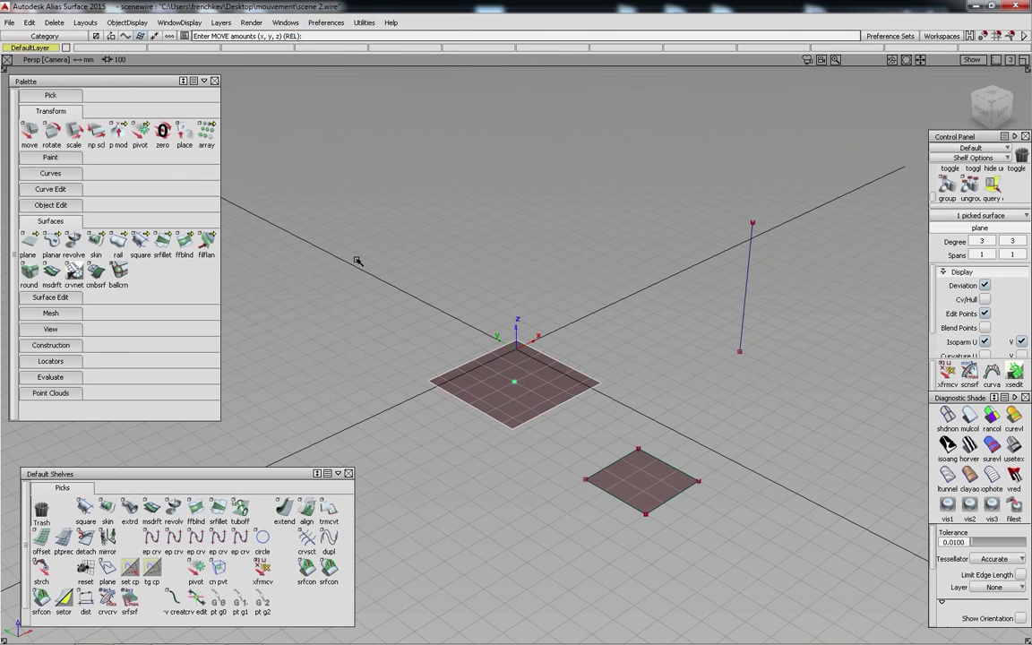
Deselect the large plane, select the small plane with its corner points, and move it beneath the vertical line.
{"action": "left_click_drag", "start_coordinate": [357, 265], "coordinate": [364, 152], "text": "ctrl+shift"}
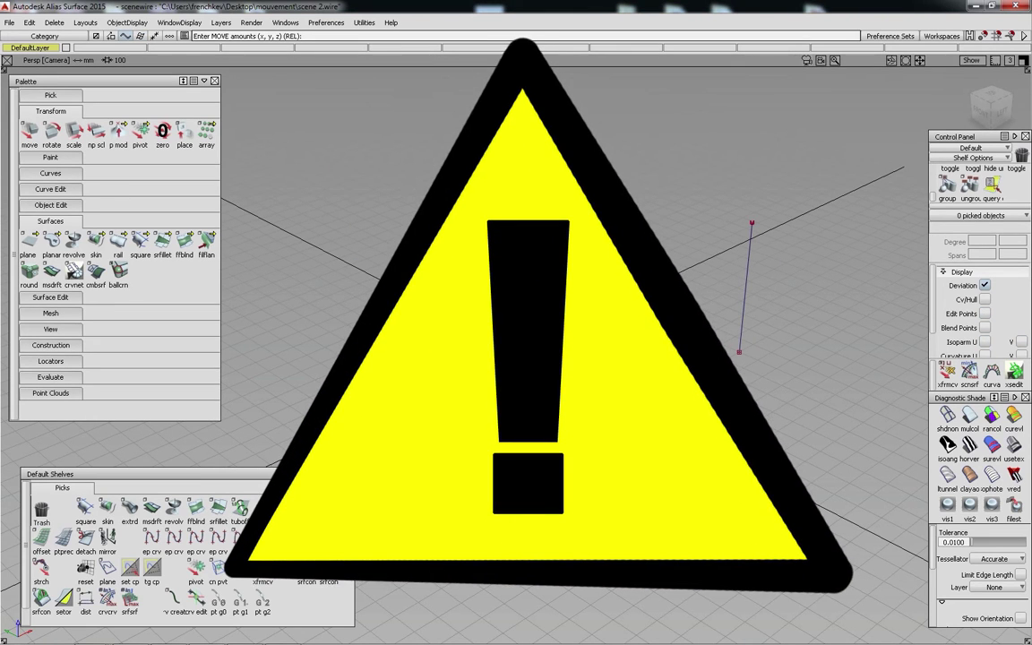
{"action": "left_click_drag", "start_coordinate": [665, 413], "coordinate": [697, 397], "text": "ctrl+shift"}
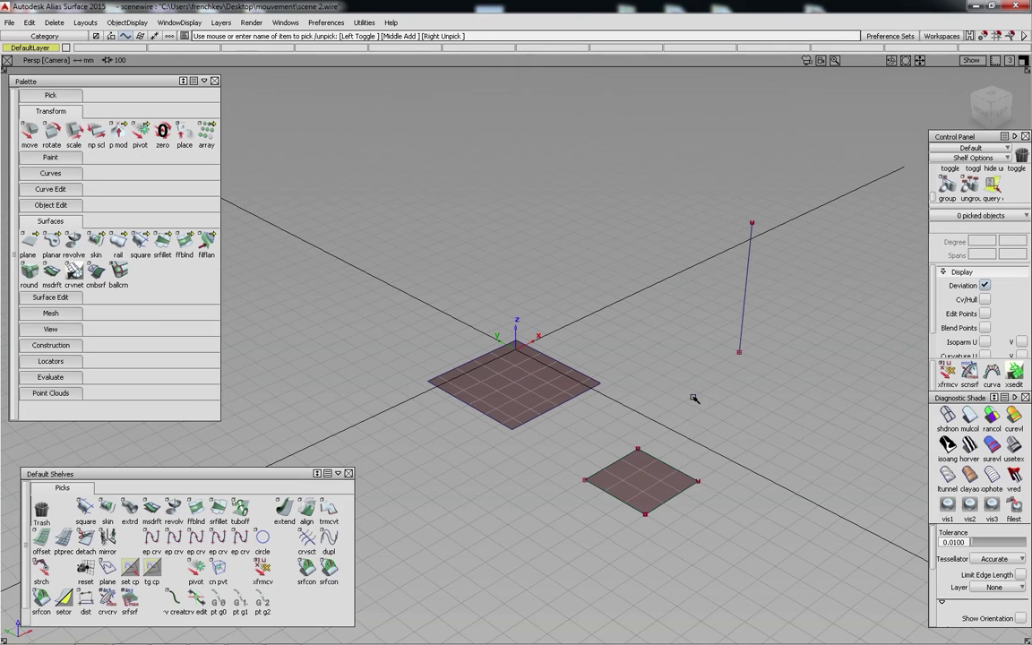
{"action": "left_click_drag", "start_coordinate": [595, 438], "coordinate": [673, 517]}
{"action": "middle_click_drag", "start_coordinate": [679, 423], "coordinate": [677, 379], "text": "ctrl+shift"}
{"action": "left_click_drag", "start_coordinate": [672, 432], "coordinate": [805, 358]}
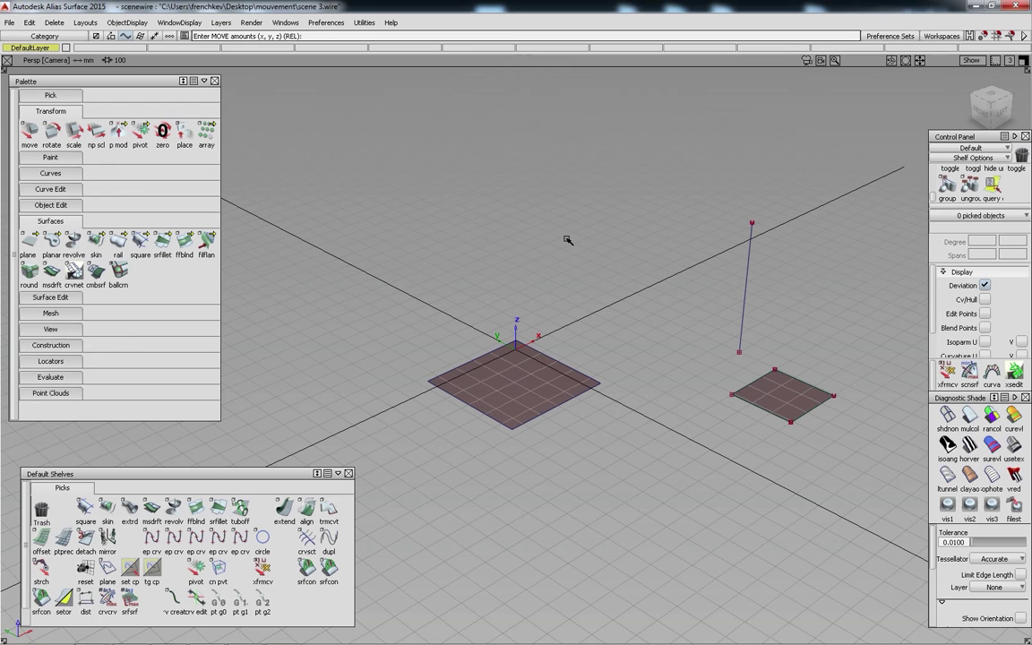
Select the large plane and move it so its pivot snaps to the nearest corner point of the small plane.
{"action": "left_click_drag", "start_coordinate": [566, 240], "coordinate": [541, 308], "text": "ctrl+shift"}
{"action": "left_click", "coordinate": [525, 387]}
{"action": "left_click_drag", "start_coordinate": [629, 363], "coordinate": [511, 354], "text": "ctrl+shift"}
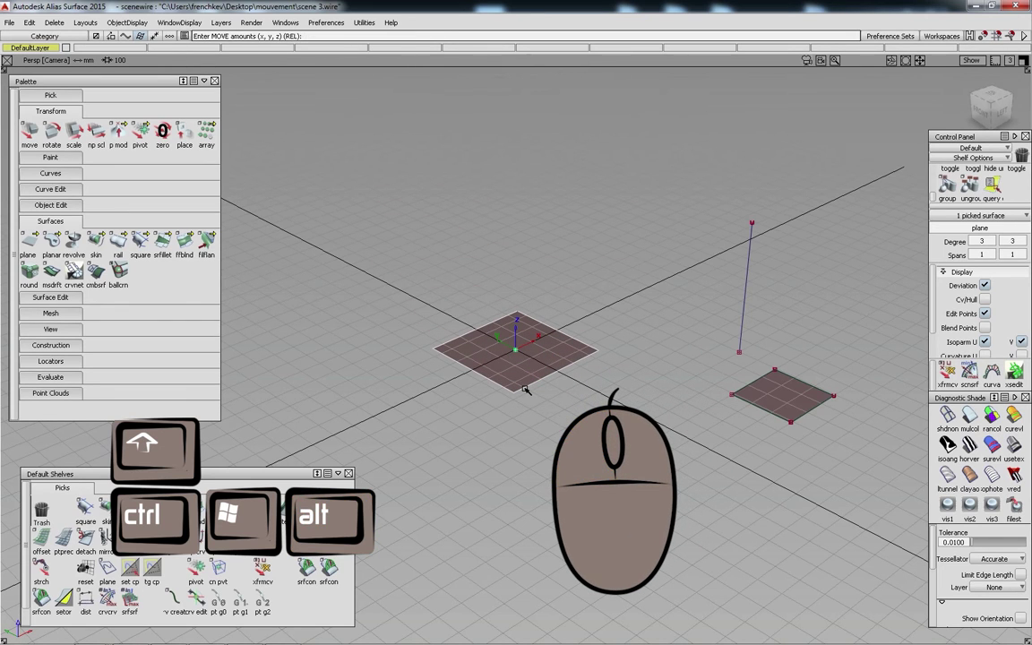
{"action": "left_click_drag", "start_coordinate": [642, 185], "coordinate": [744, 336], "text": "ctrl"}
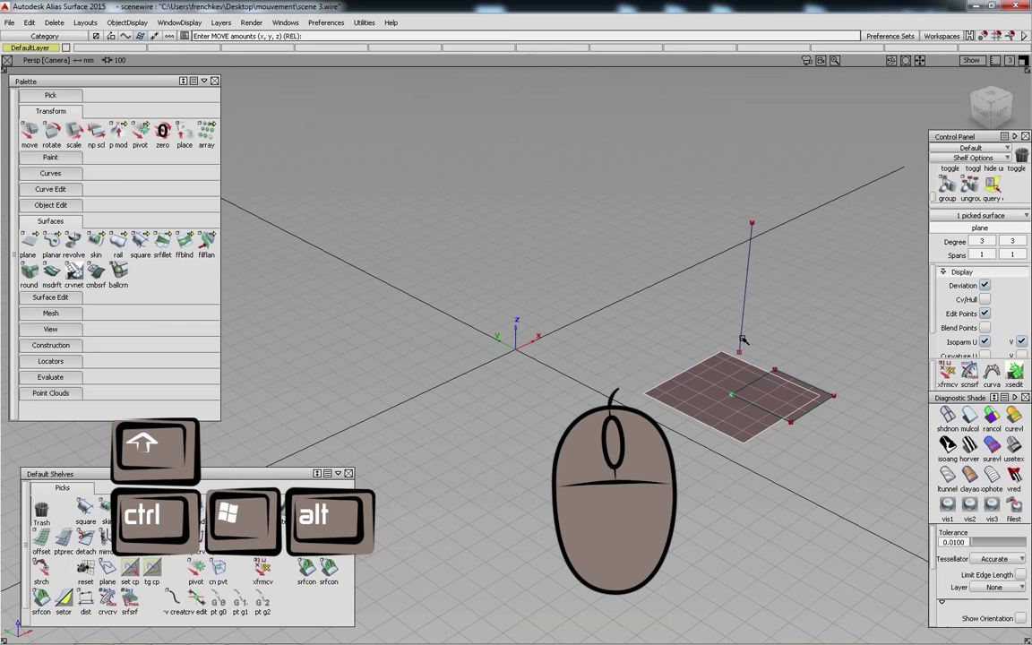
Move the large plane along the vertical line to its upper end with curve snap, and return it to the origin with grid snap.
{"action": "left_click_drag", "start_coordinate": [740, 344], "coordinate": [744, 202], "text": "ctrl+alt"}
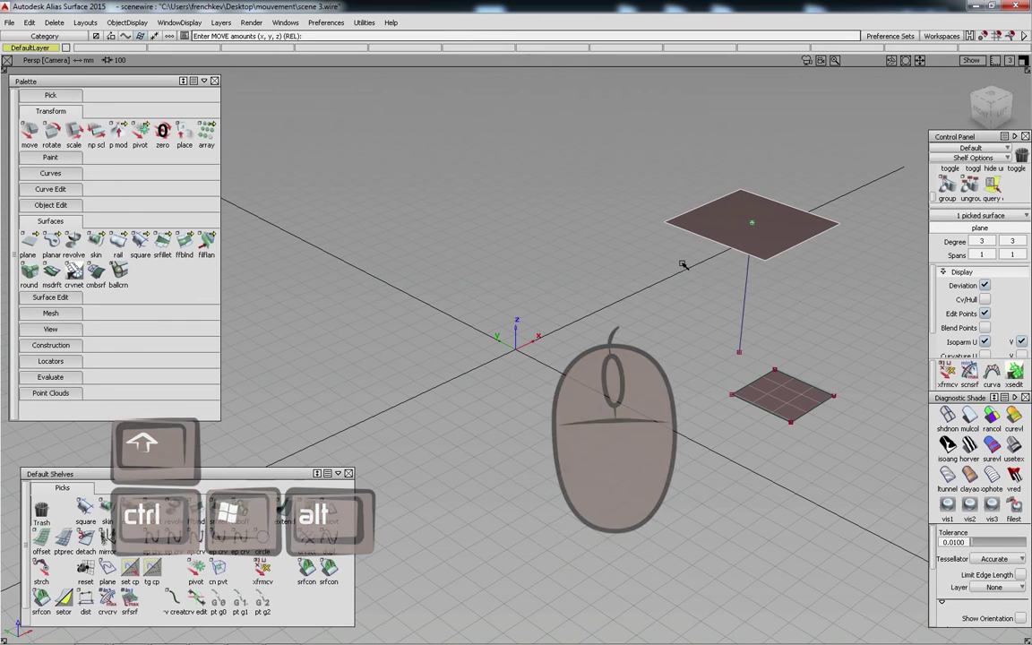
{"action": "left_click_drag", "start_coordinate": [656, 264], "coordinate": [519, 350], "text": "alt"}
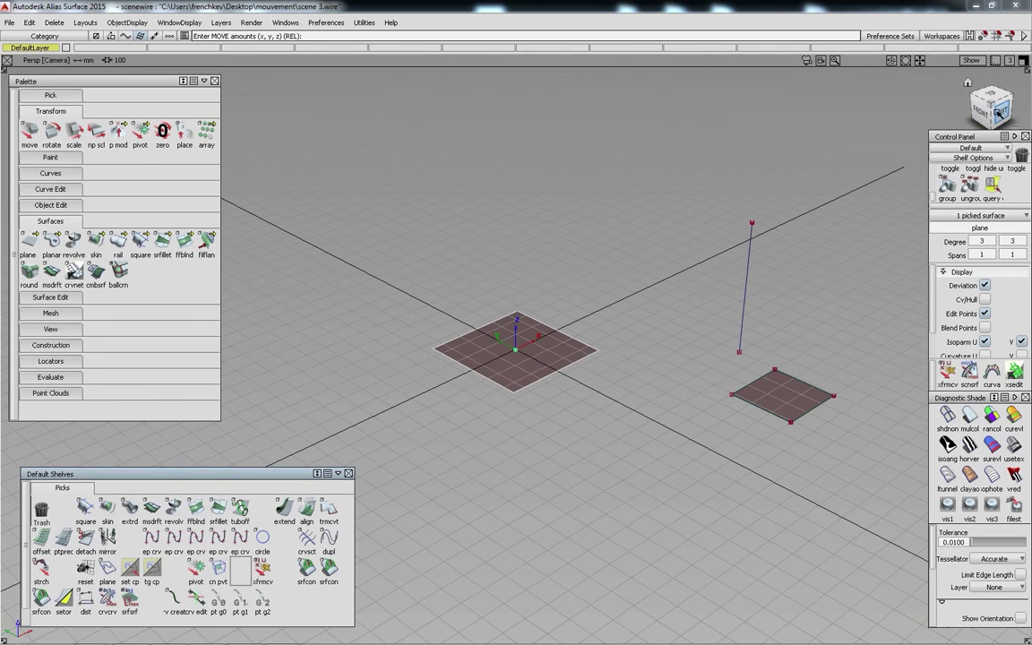
In the left view, raise the large plane along Z with grid snap and shift it horizontally to align with the vertical line, returning to perspective.
{"action": "left_click", "coordinate": [998, 112]}
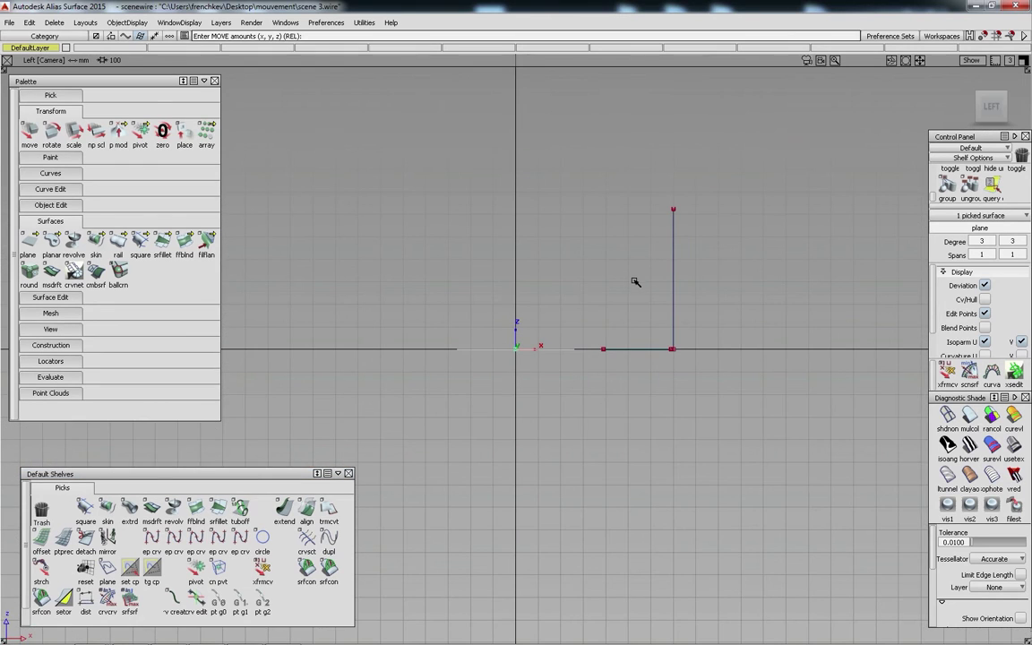
{"action": "middle_click_drag", "start_coordinate": [636, 283], "coordinate": [636, 250], "text": "ctrl+shift"}
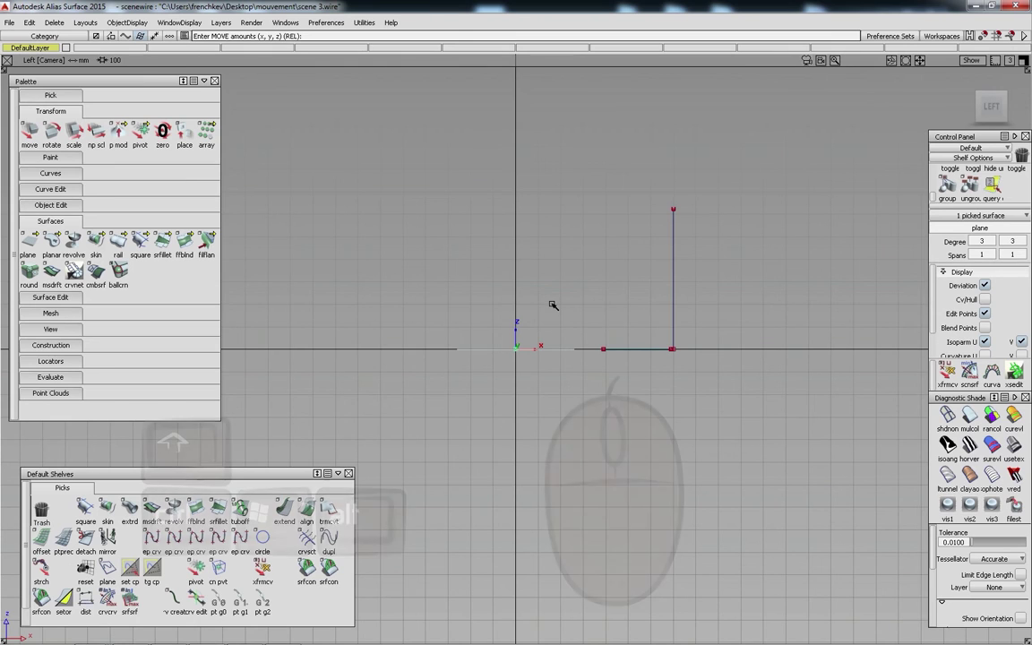
{"action": "right_click_drag", "start_coordinate": [553, 304], "coordinate": [536, 167], "text": "alt"}
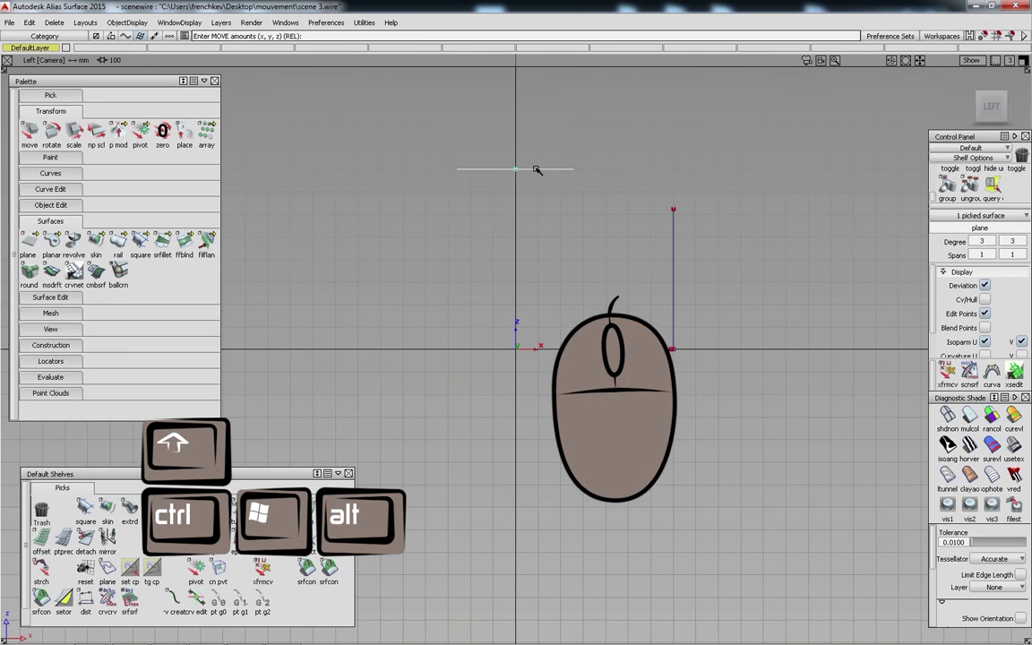
{"action": "middle_click_drag", "start_coordinate": [513, 209], "coordinate": [671, 209], "text": "ctrl"}
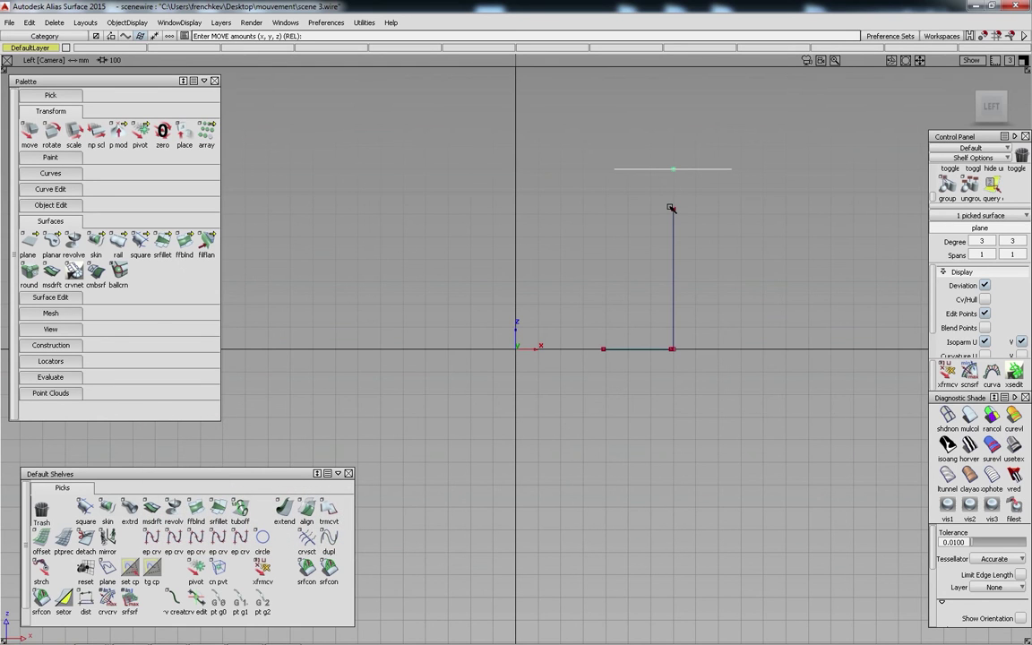
{"action": "key", "text": "F8"}
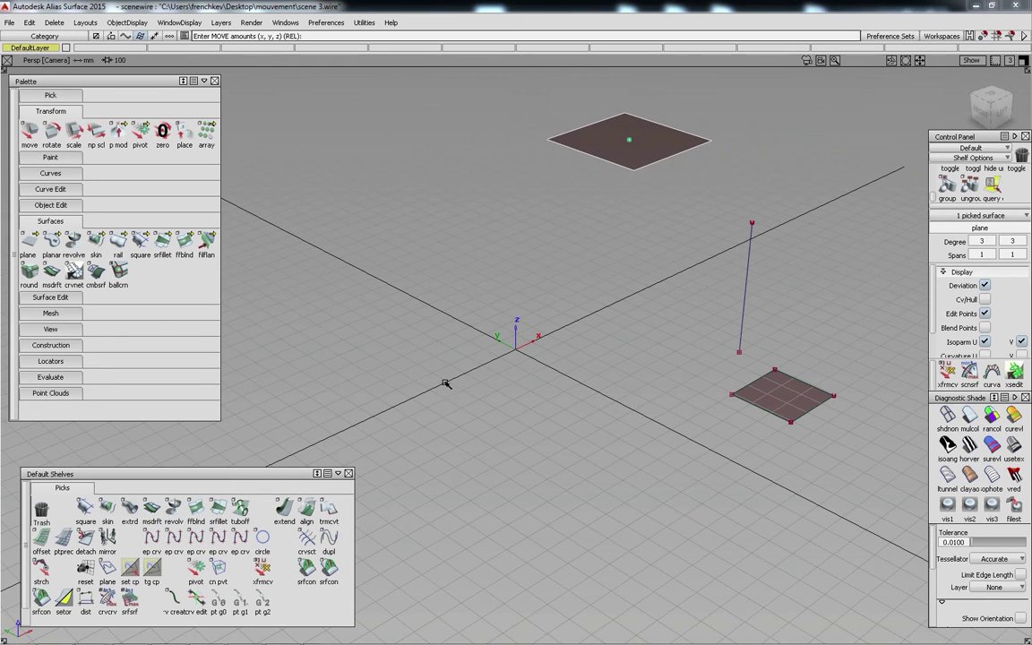
Move the raised plane's pivot to a grid point near the origin, and snap it onto the vertical line.
{"action": "right_click", "coordinate": [532, 368], "text": "ctrl+shift"}
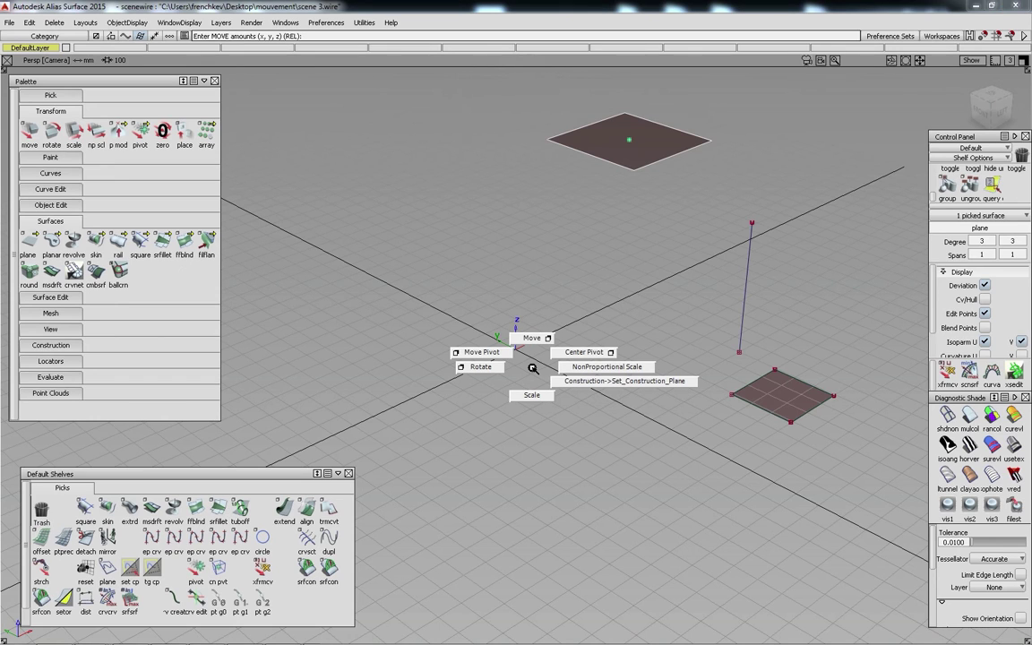
{"action": "right_click_drag", "start_coordinate": [516, 354], "coordinate": [516, 354], "text": "ctrl+shift"}
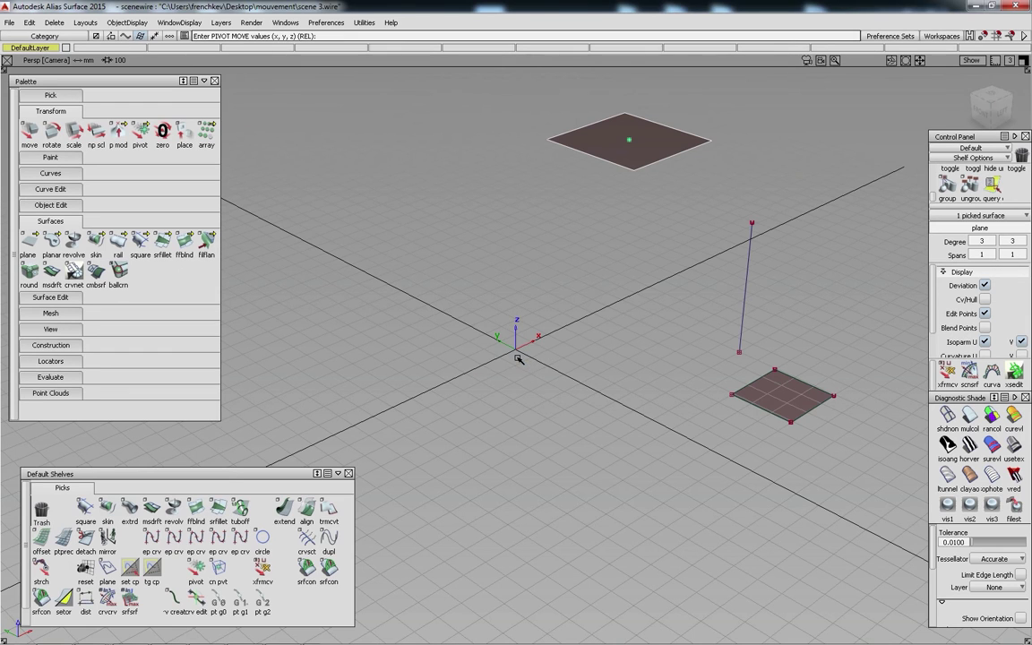
{"action": "left_click_drag", "start_coordinate": [587, 230], "coordinate": [520, 293], "text": "alt"}
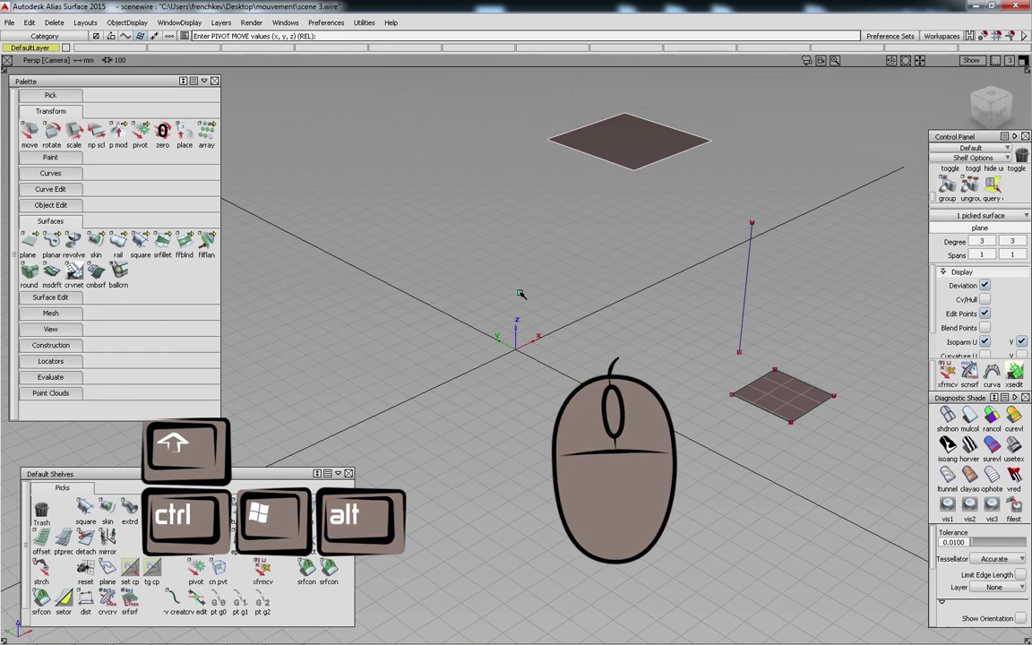
{"action": "left_click_drag", "start_coordinate": [724, 224], "coordinate": [743, 315], "text": "ctrl"}
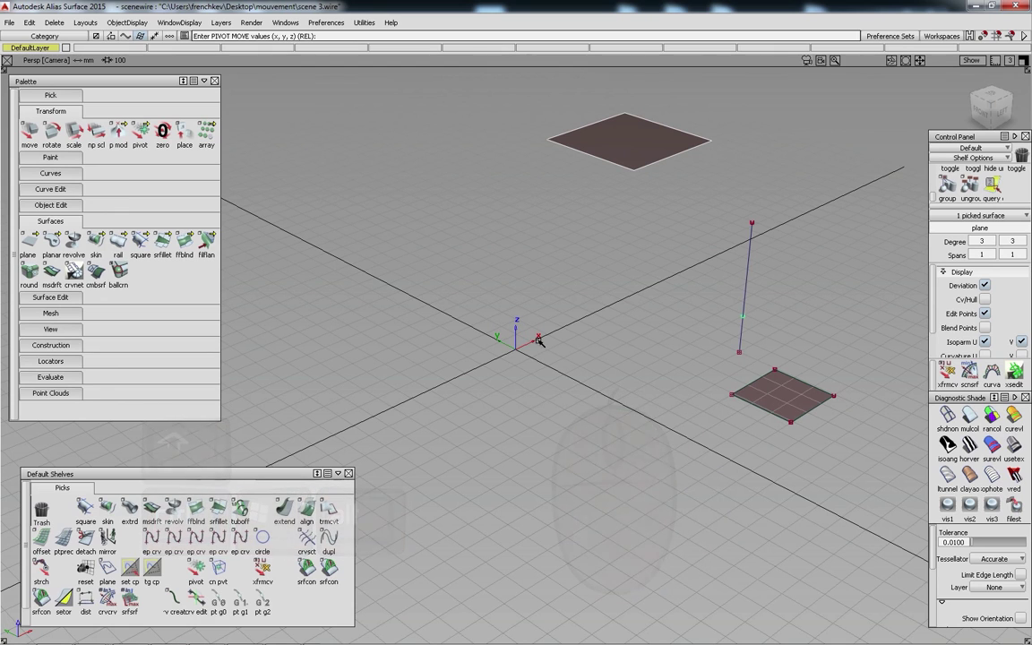
Centre the pivot on the raised plane.
{"action": "middle_click_drag", "start_coordinate": [549, 342], "coordinate": [590, 326], "text": "ctrl+shift"}
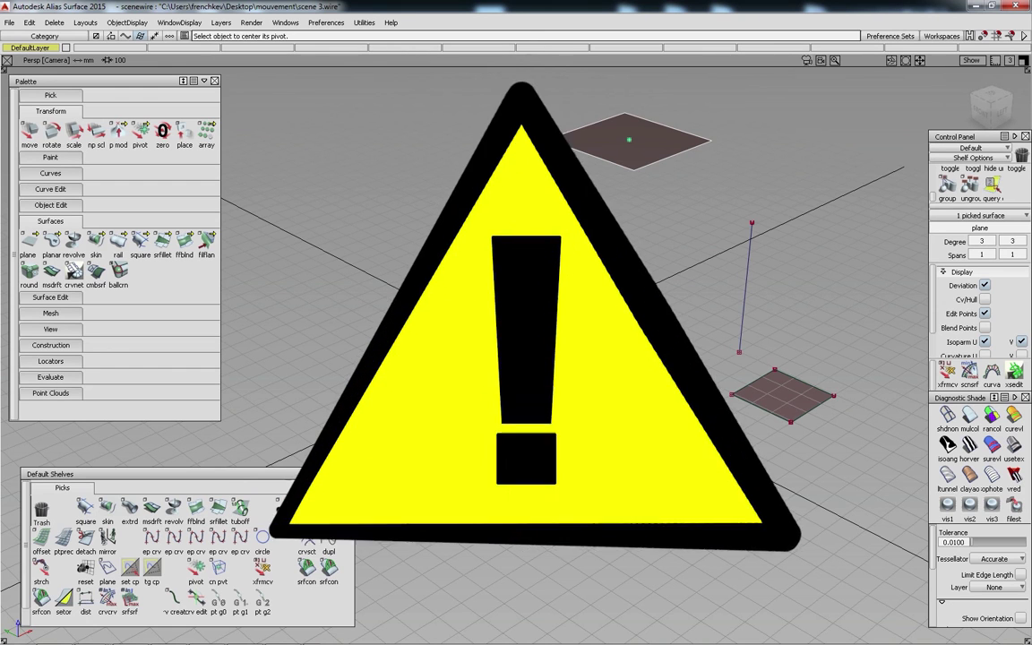